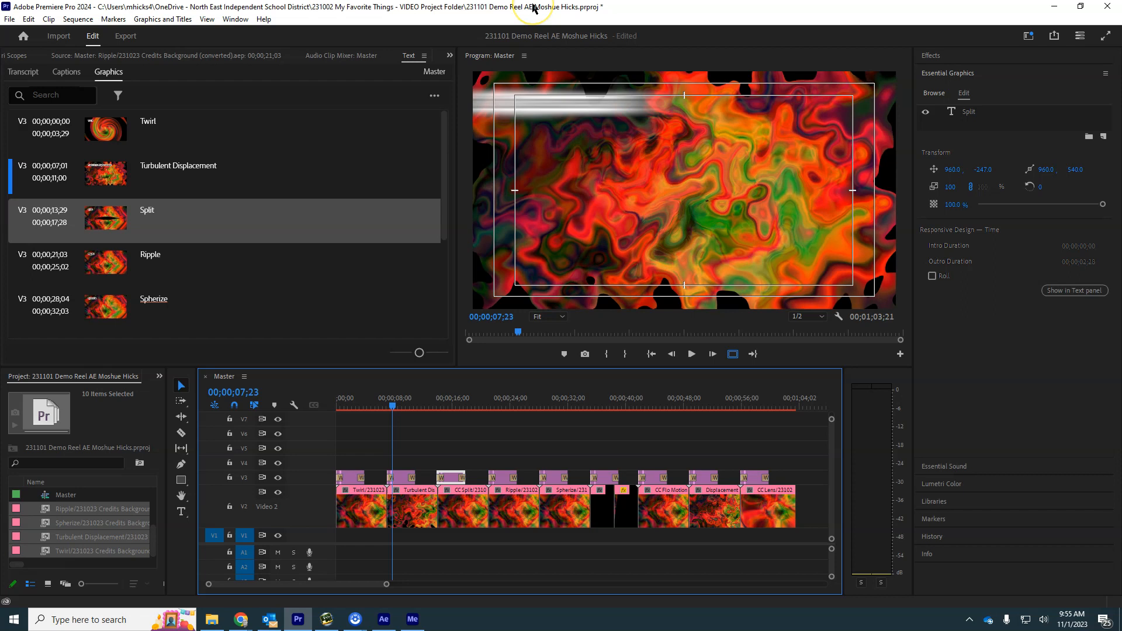
- Save the project and move the playhead to the start of the Master sequence
key(ctrl+s)
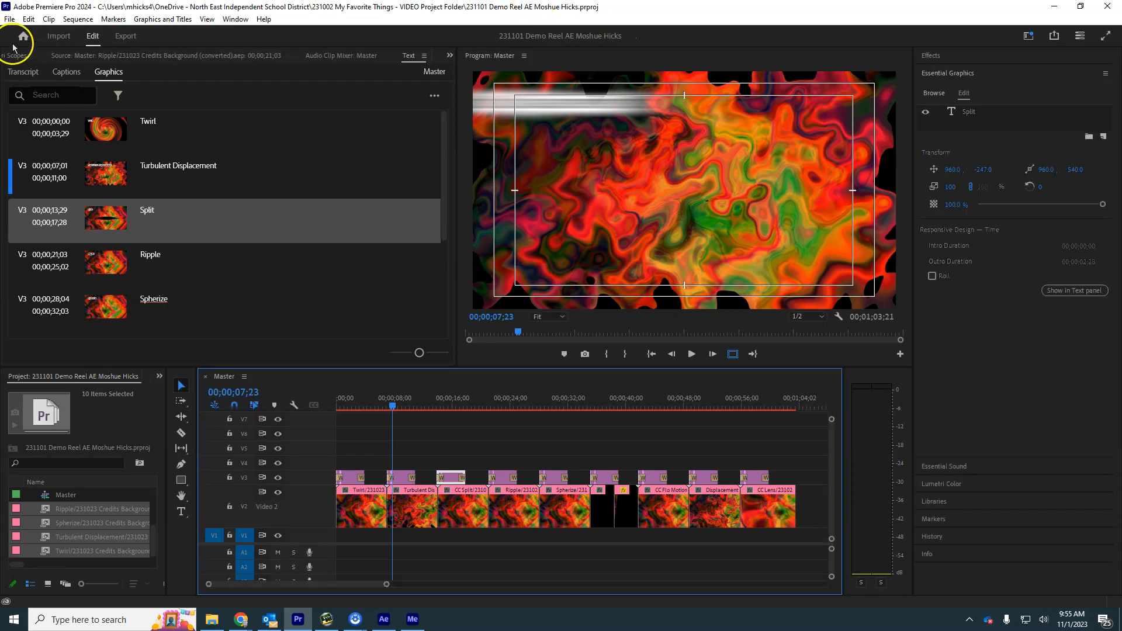
click(353, 400)
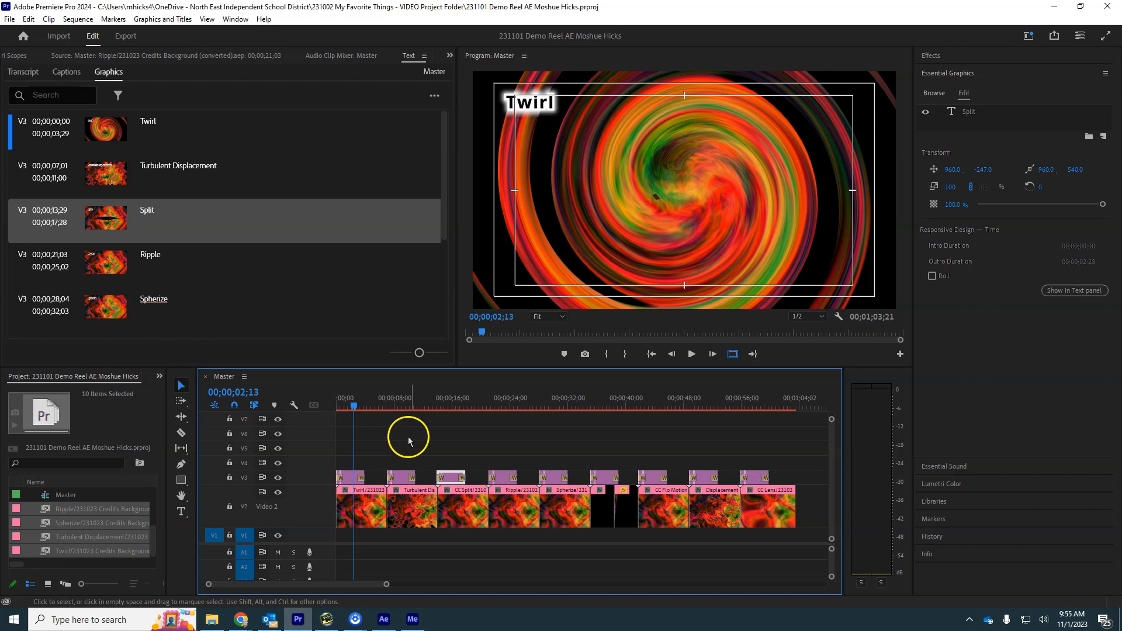
click(413, 407)
drag(413, 411, 301, 408)
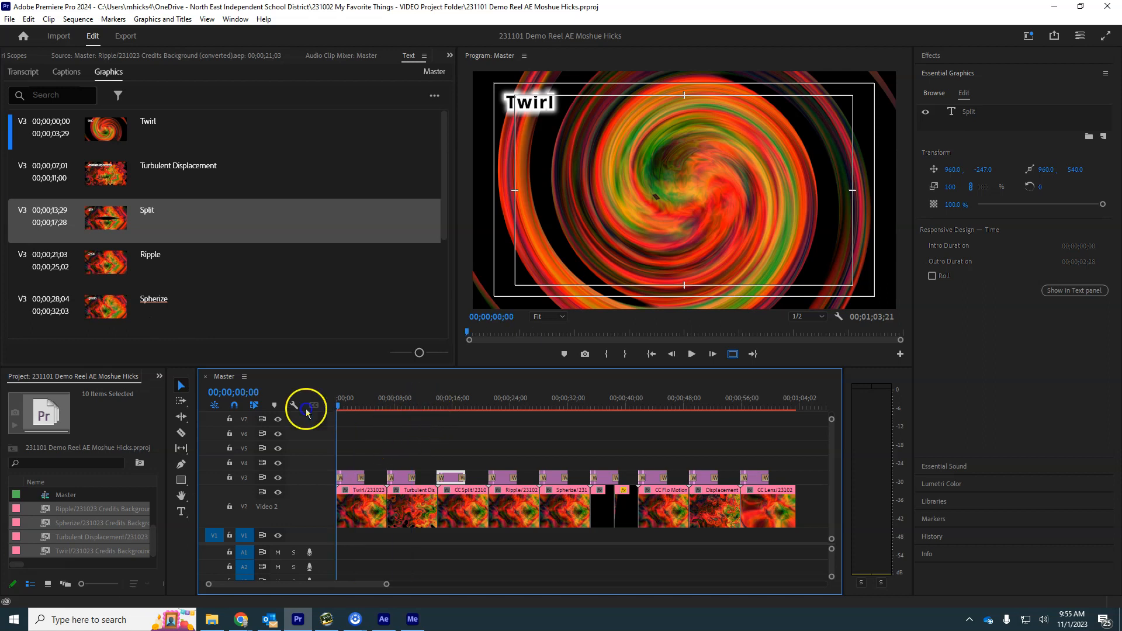
- Send the Master sequence to Adobe Media Encoder and switch to the encoder's queue
click(10, 18)
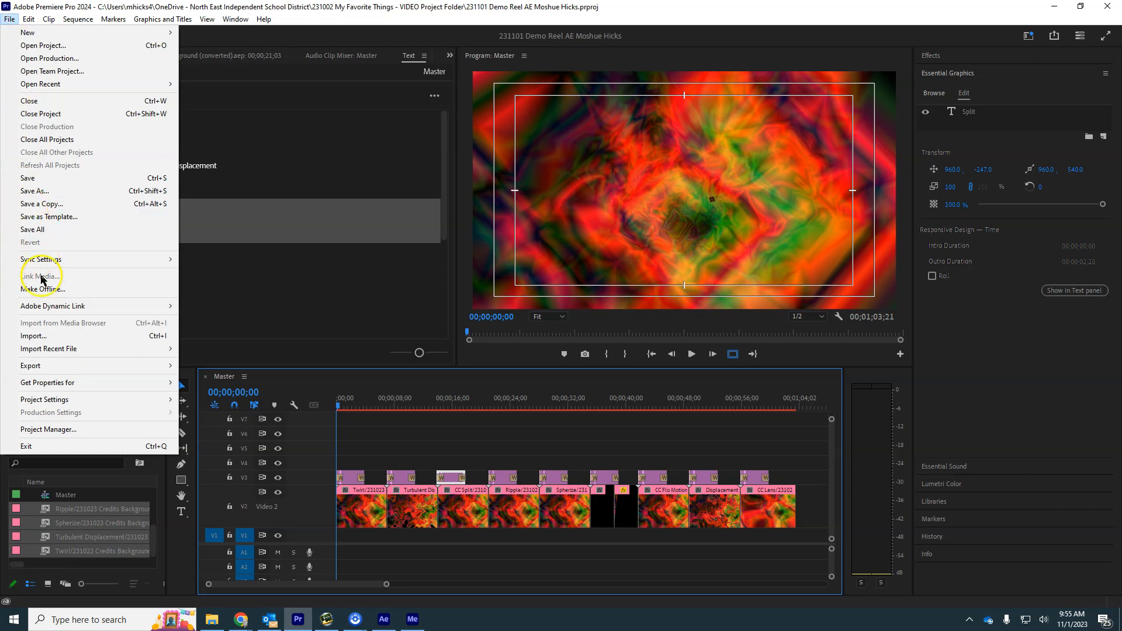
mouse_move(85, 368)
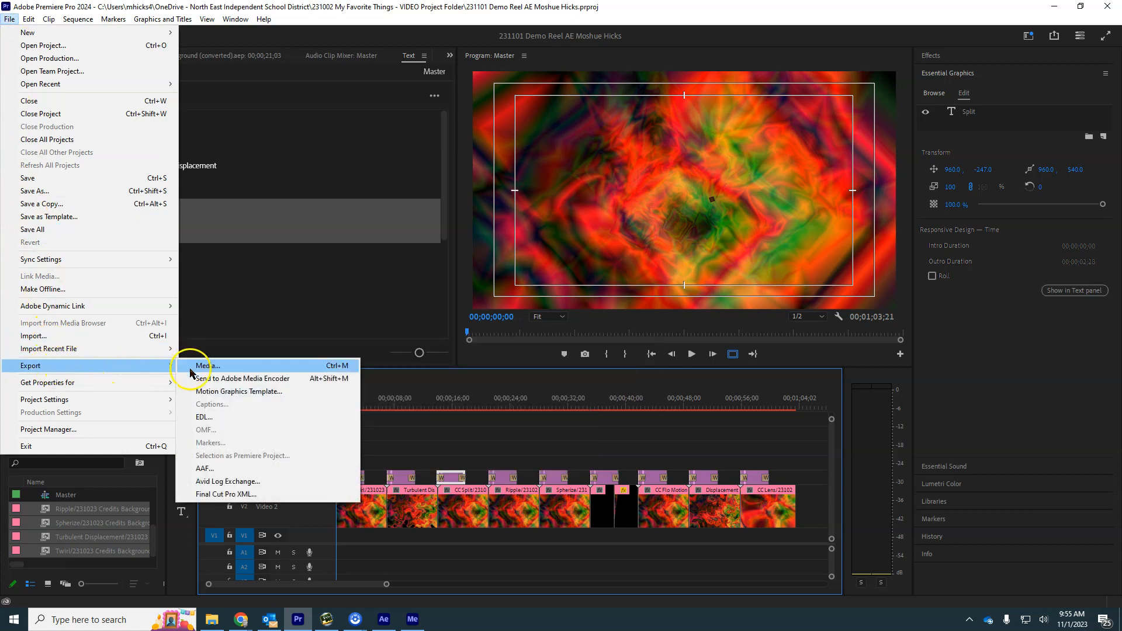
click(239, 379)
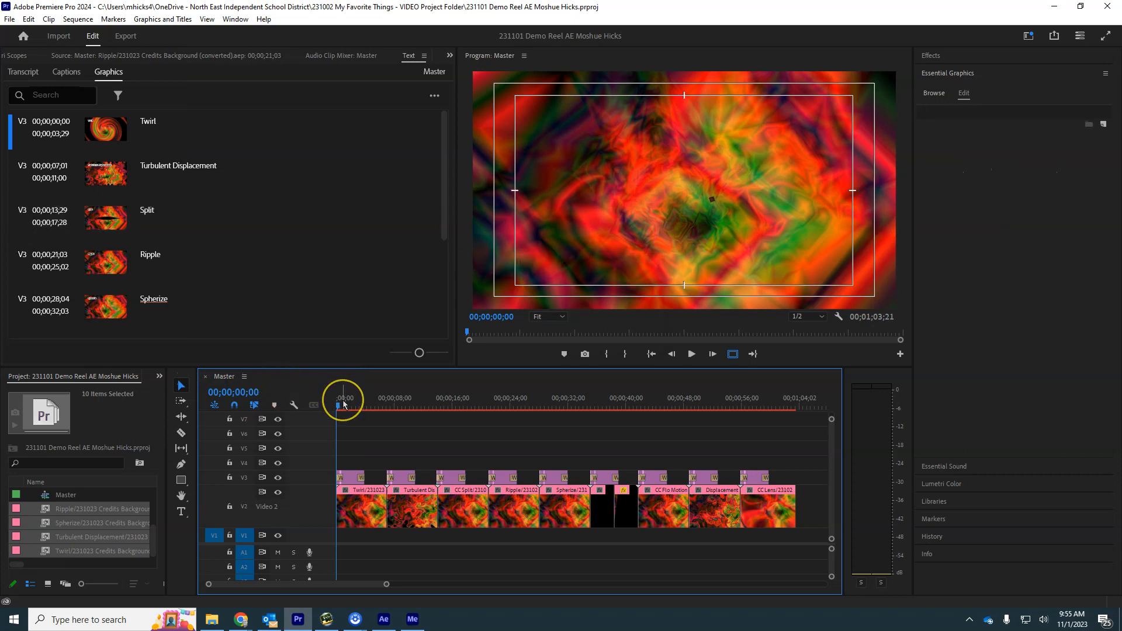
click(414, 618)
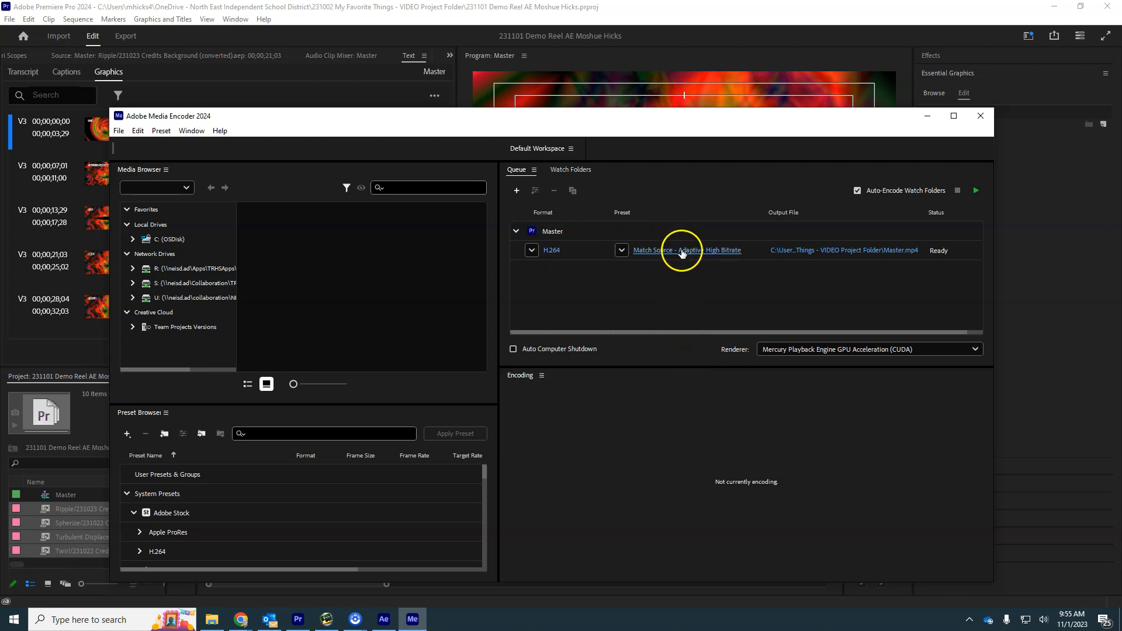
mouse_move(682, 254)
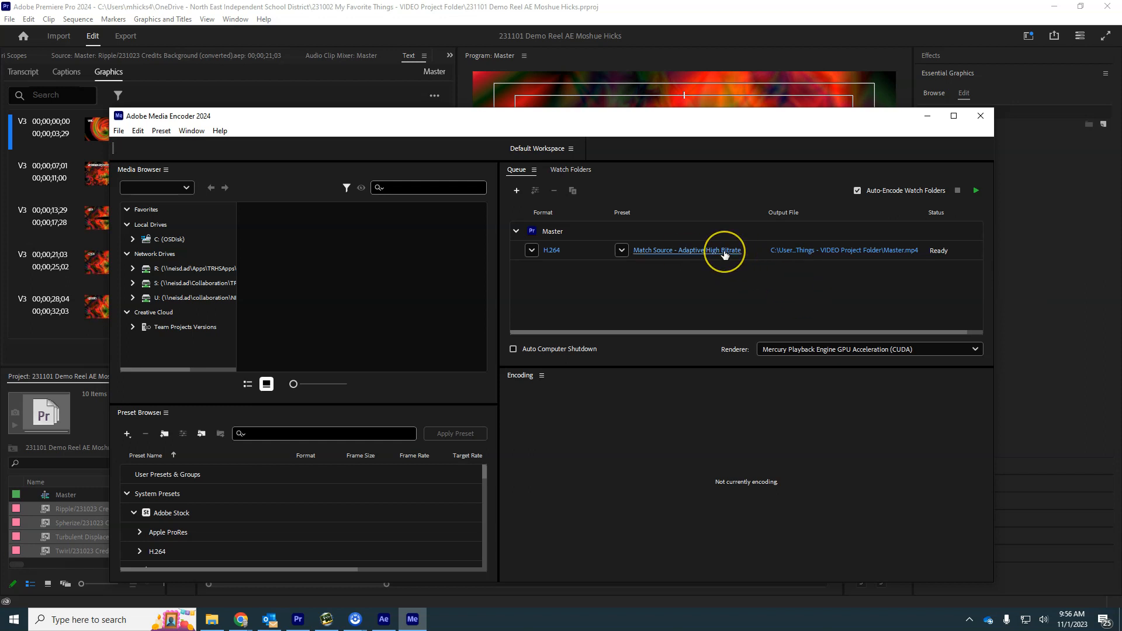
click(710, 251)
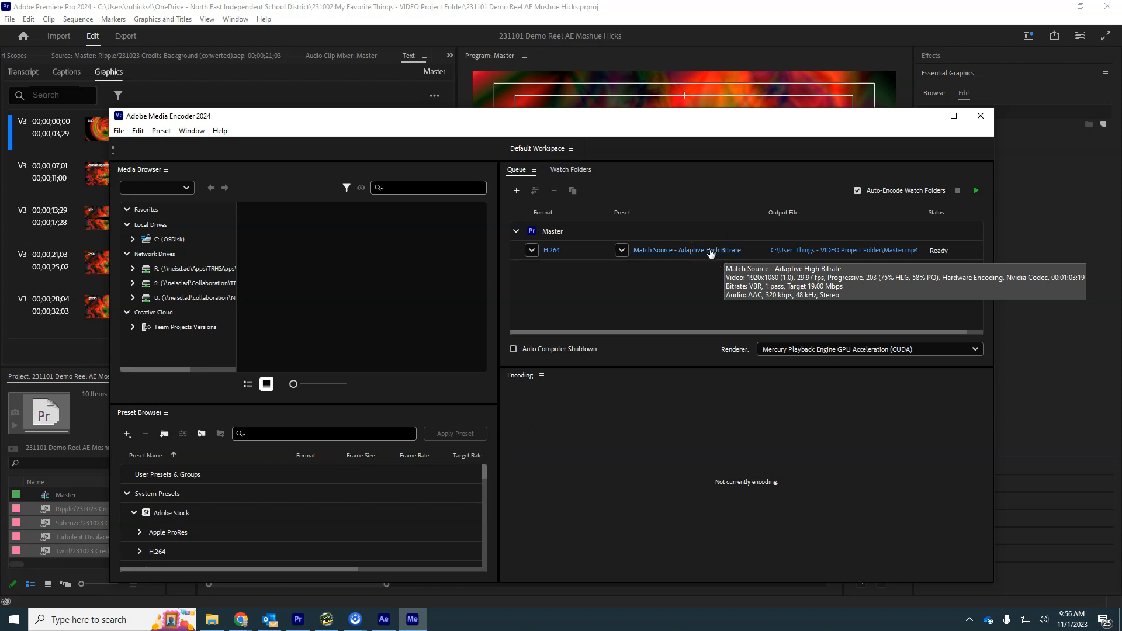
- Save the output to the 231101 Digital Portfolio Project Folder, named "231101 Demo Reel of AE - " followed by the creator's full name
click(847, 251)
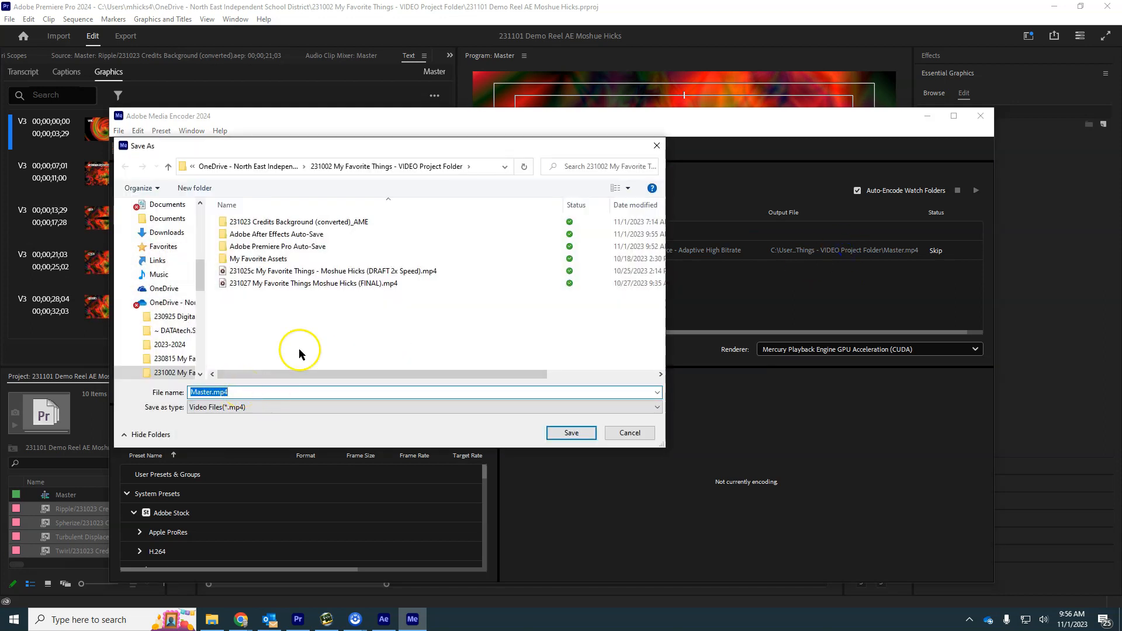
click(175, 321)
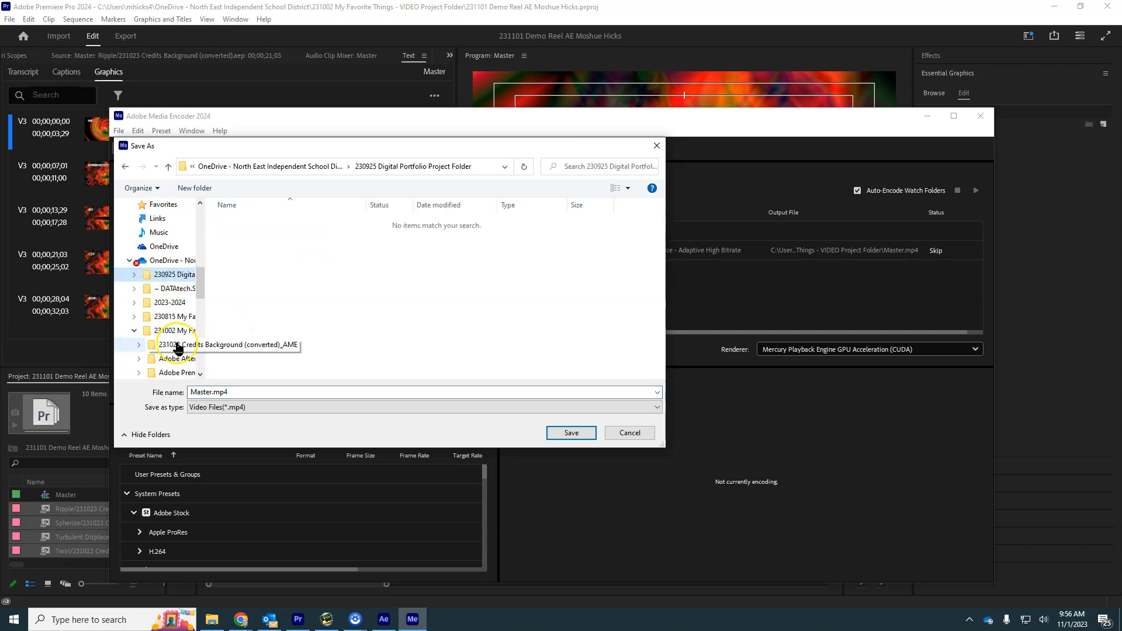
scroll(173, 360, down, 3)
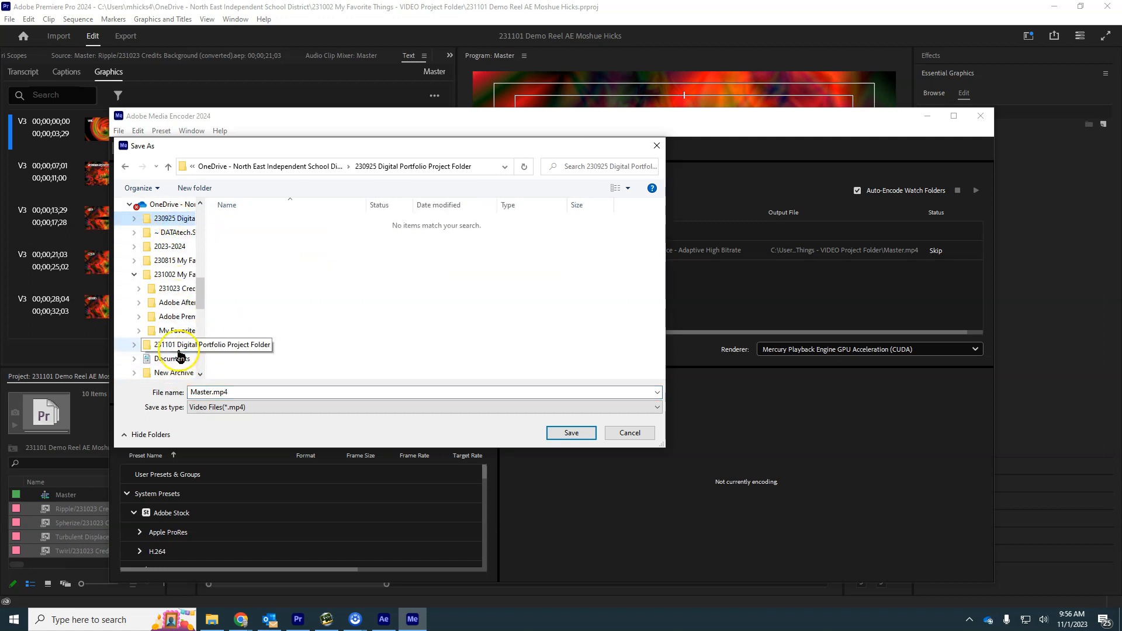
click(174, 345)
double_click(233, 393)
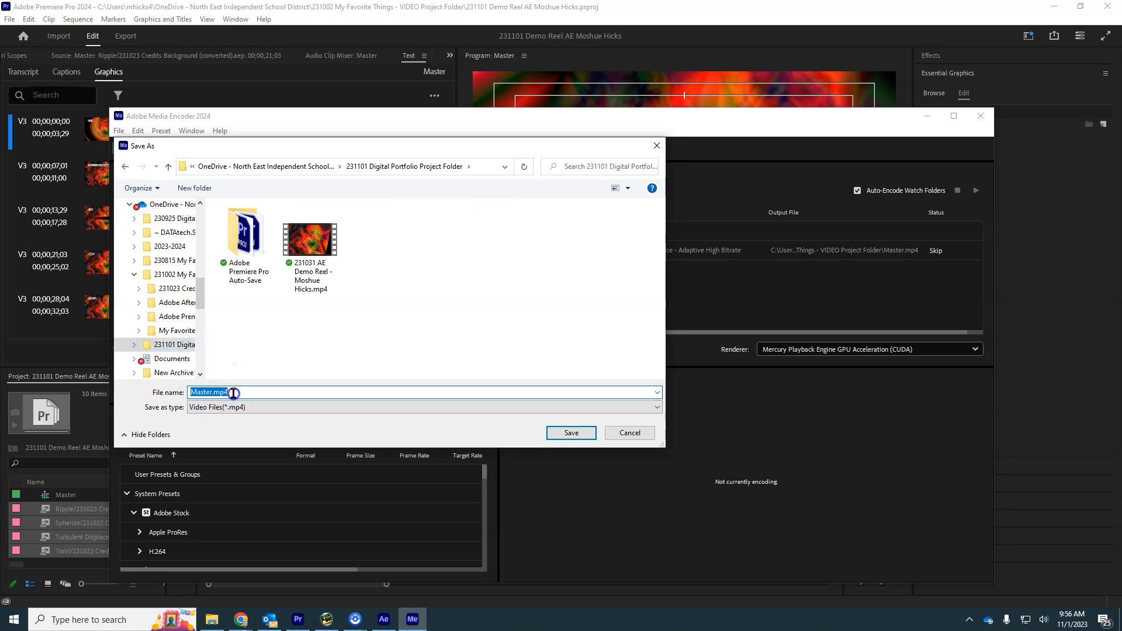
text(23)
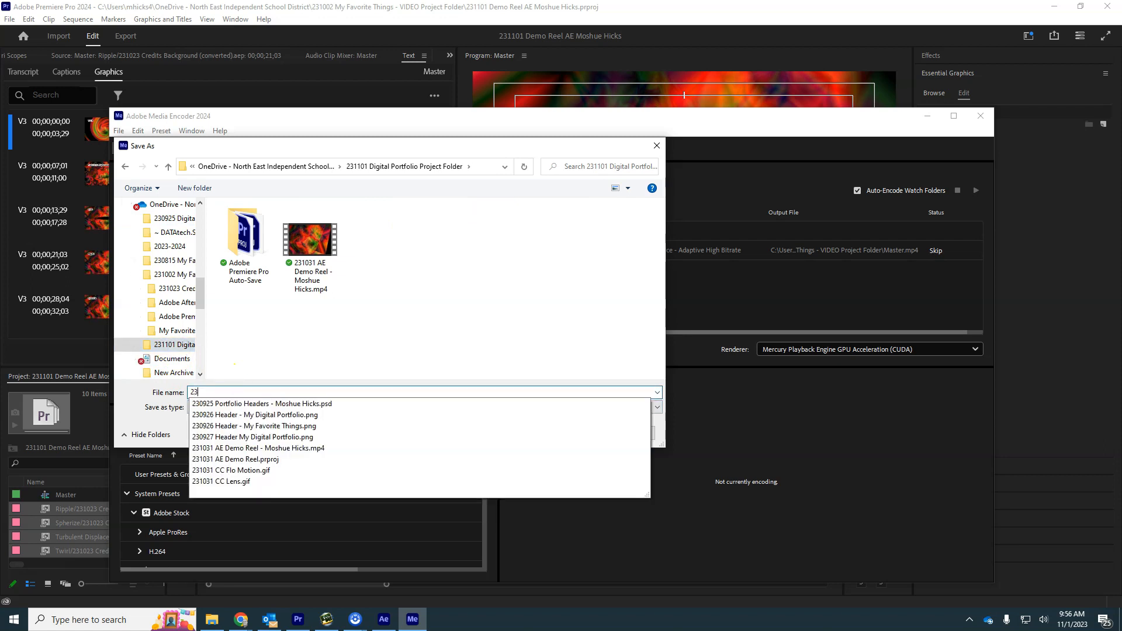
text(11)
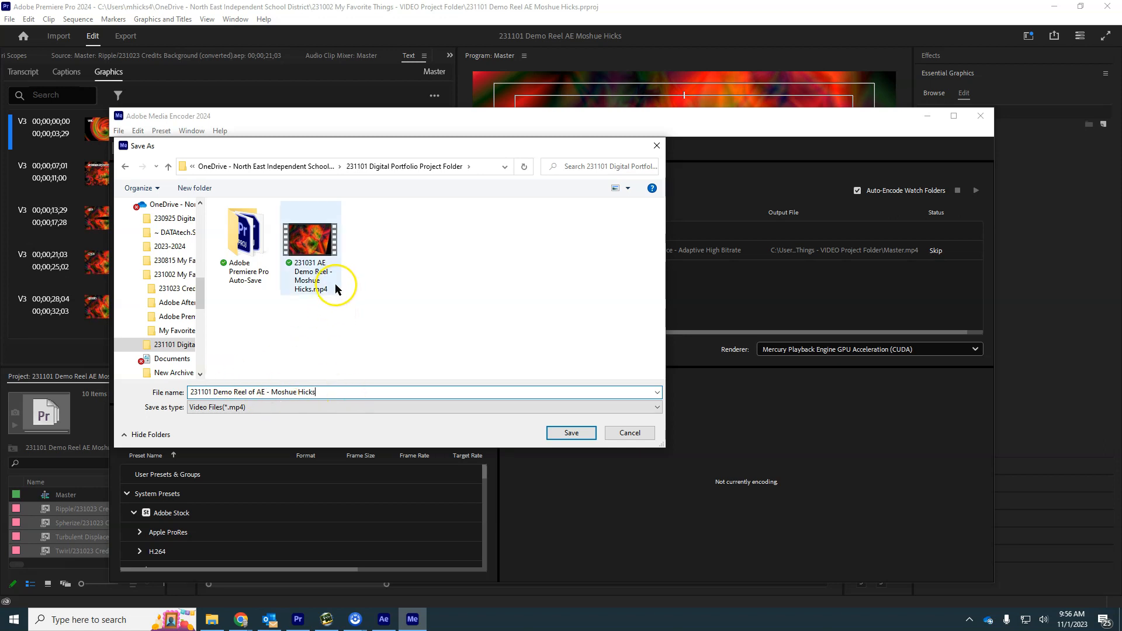
click(579, 434)
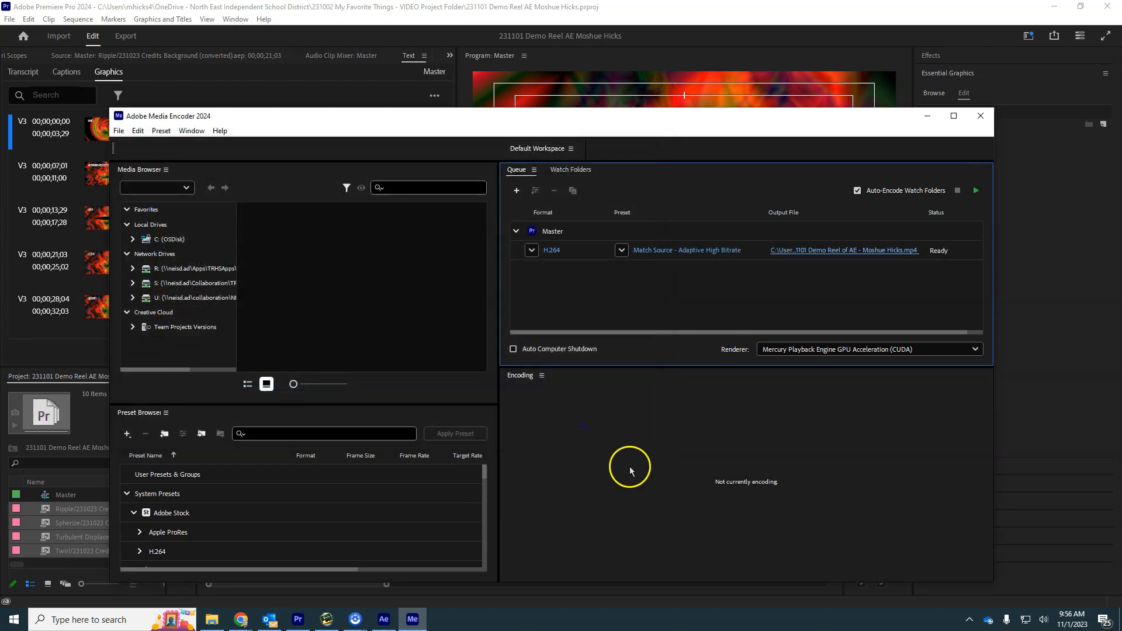
- Open the Master job's export settings and set the video bitrate encoding to VBR, 2 pass
click(678, 256)
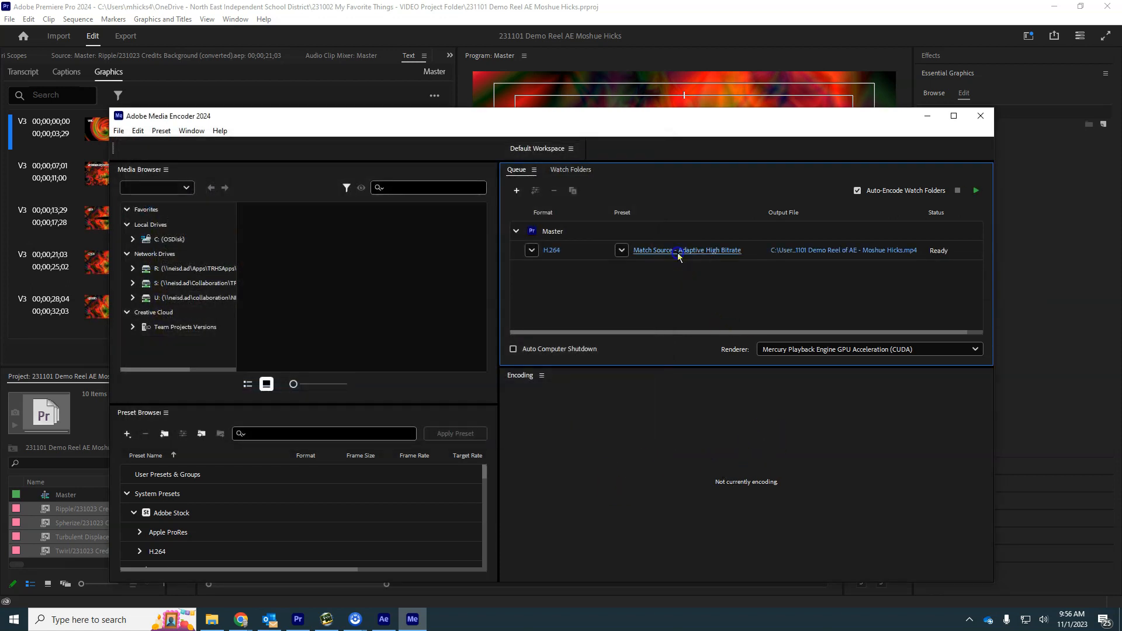
click(658, 390)
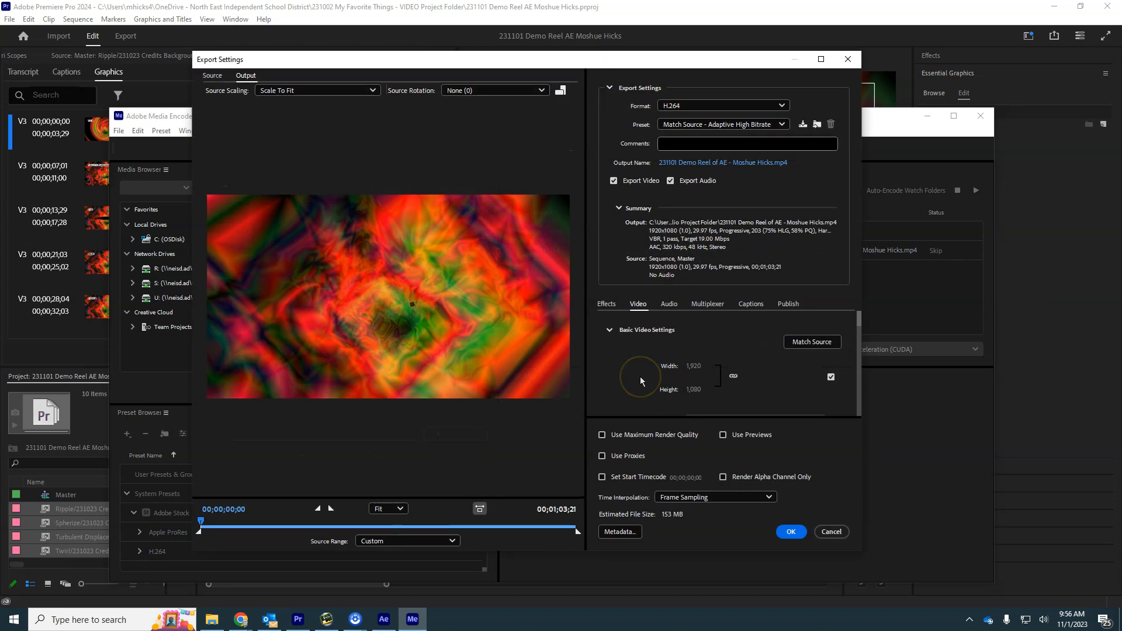
click(857, 319)
drag(861, 323, 868, 399)
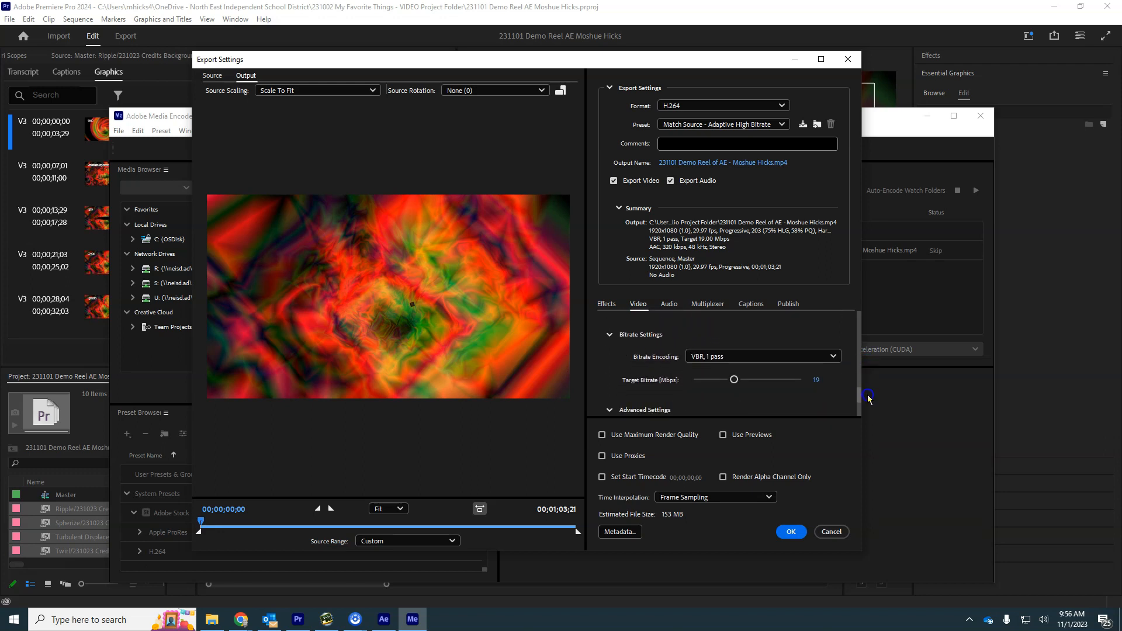
click(804, 356)
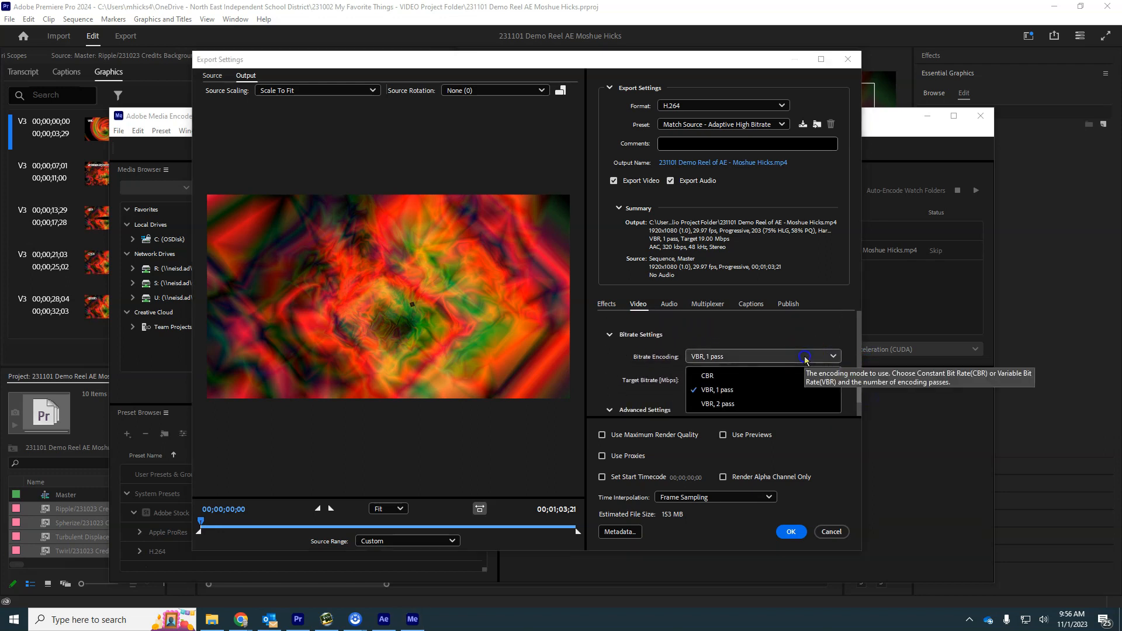
click(728, 405)
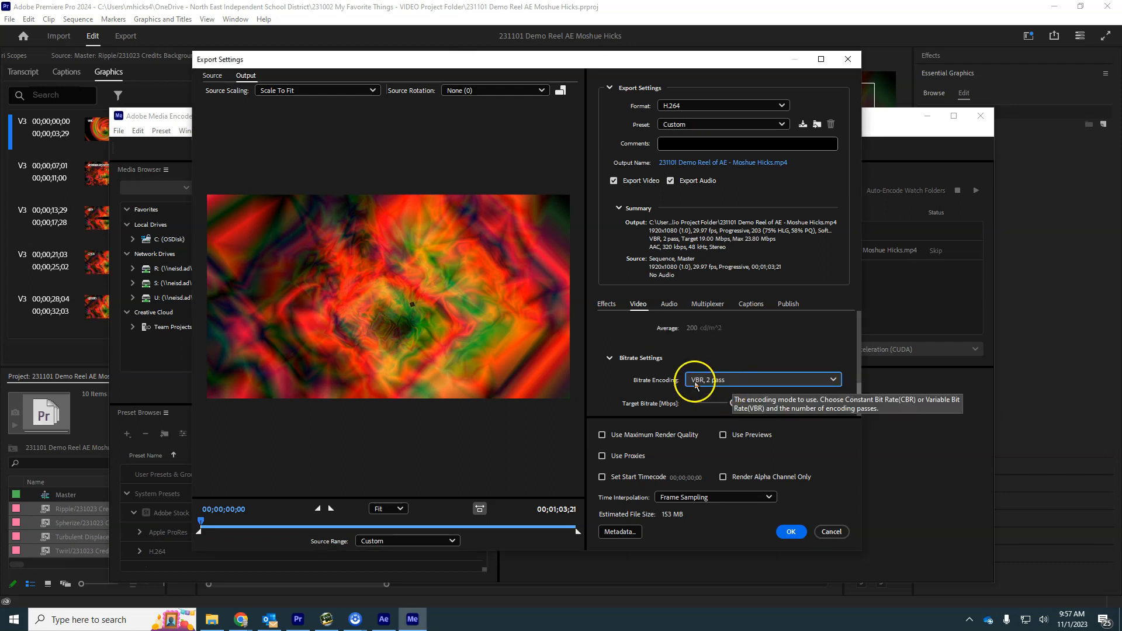
- Set the maximum bitrate to 25 Mbps in the video bitrate settings
click(859, 342)
click(859, 342)
drag(858, 346, 863, 404)
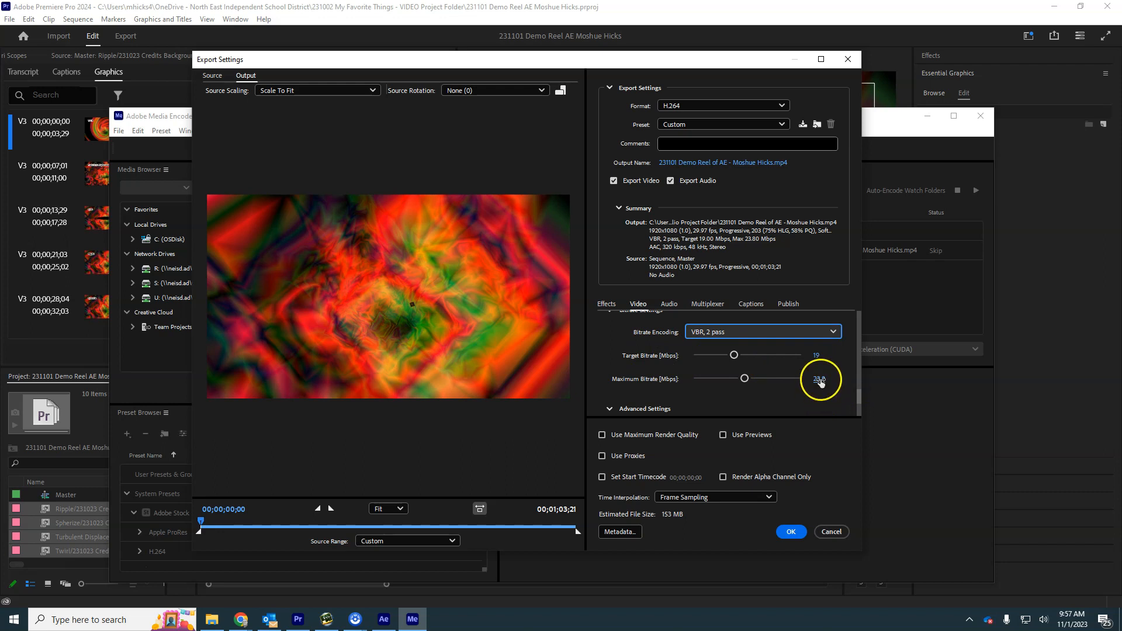
click(819, 378)
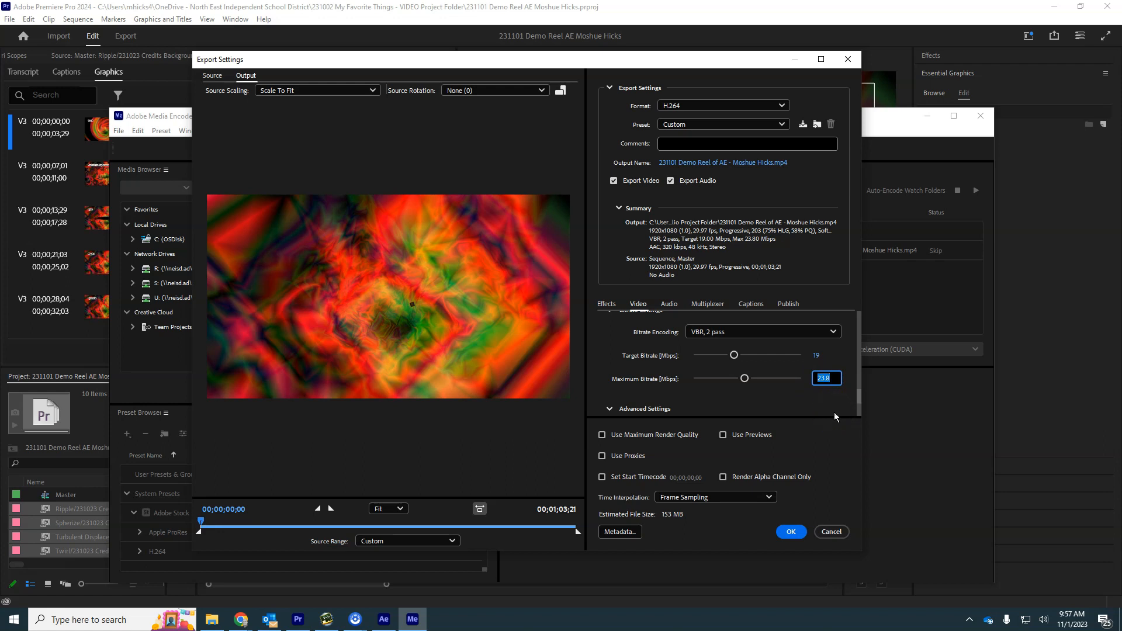
text(25)
click(800, 411)
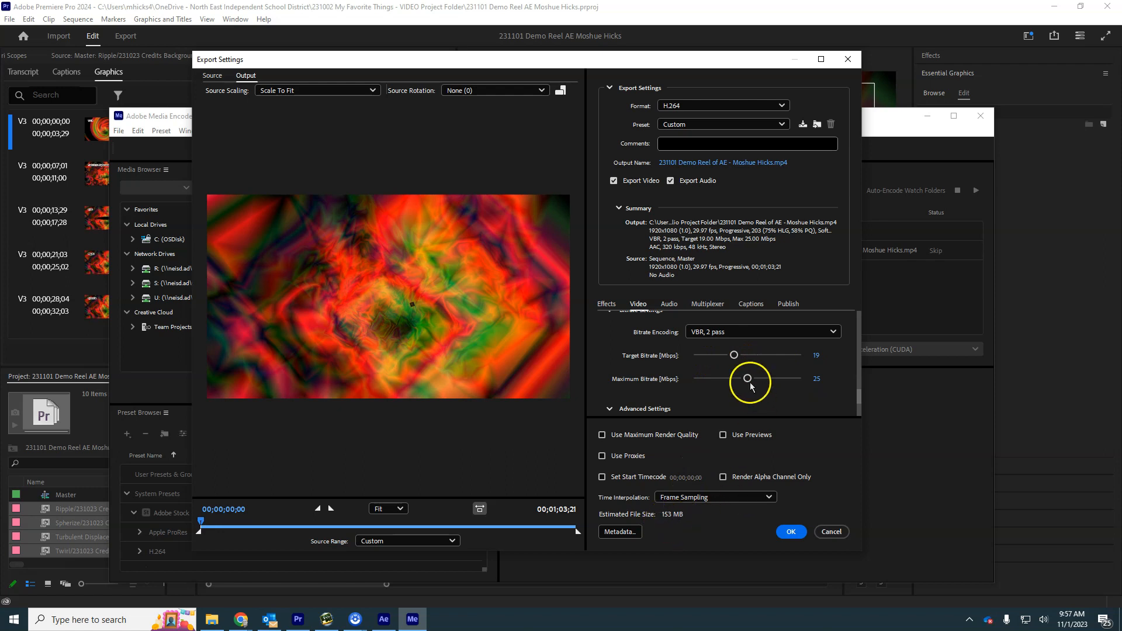
- Lower the target bitrate to 12 Mbps
click(734, 355)
drag(732, 358, 726, 359)
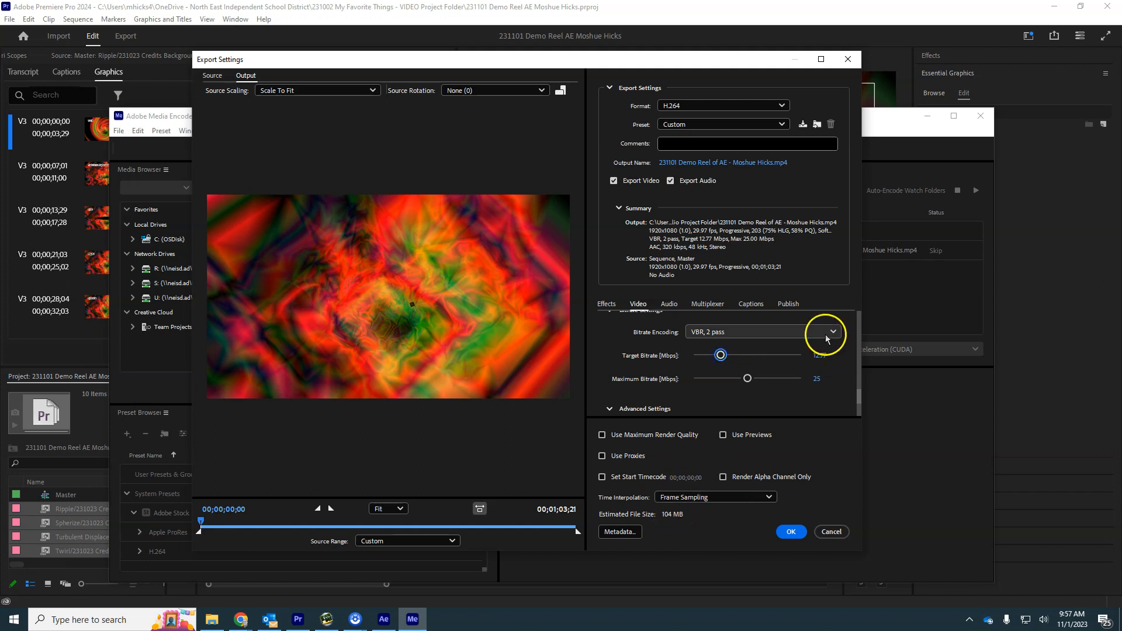
click(822, 355)
text(12)
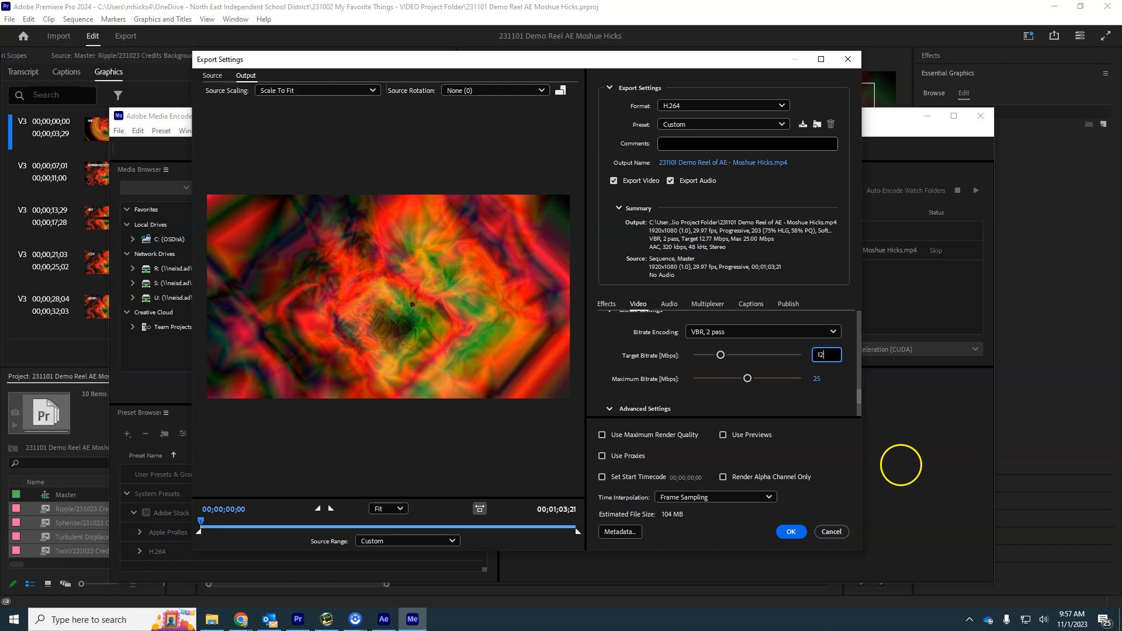
click(839, 370)
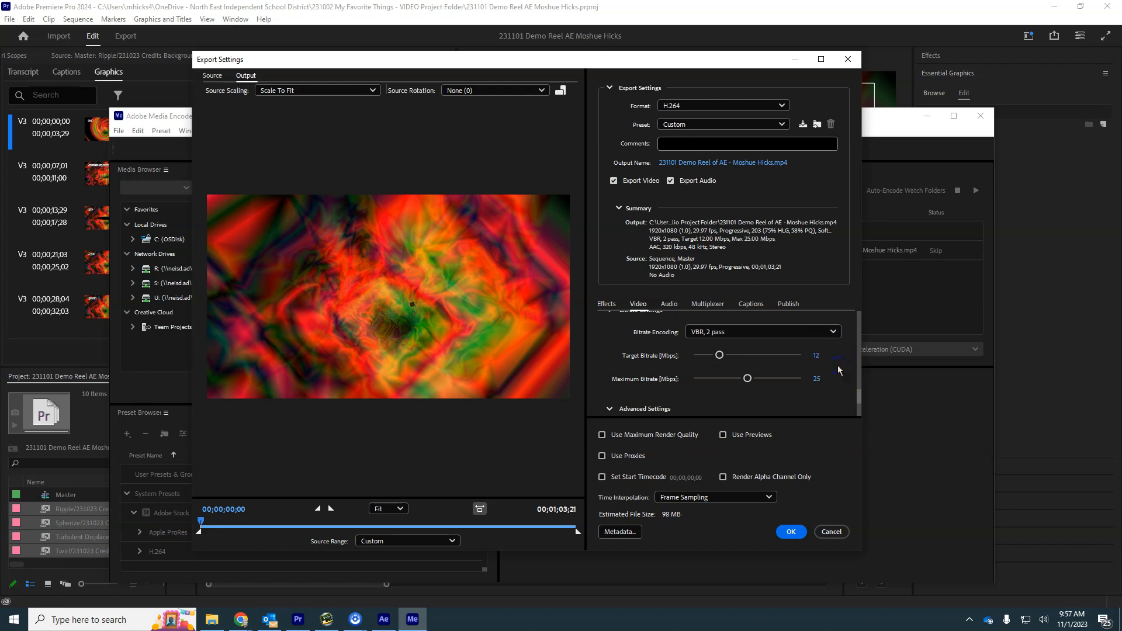
- Set the maximum bitrate to 24 Mbps and accept the export settings
click(817, 380)
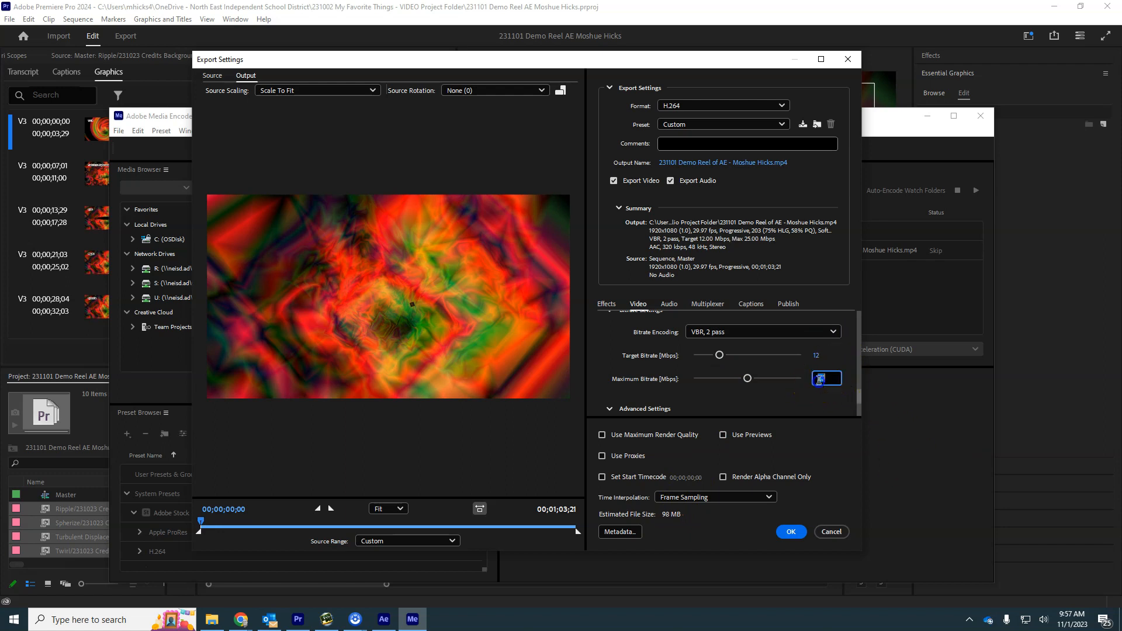
text(24)
click(829, 413)
click(794, 520)
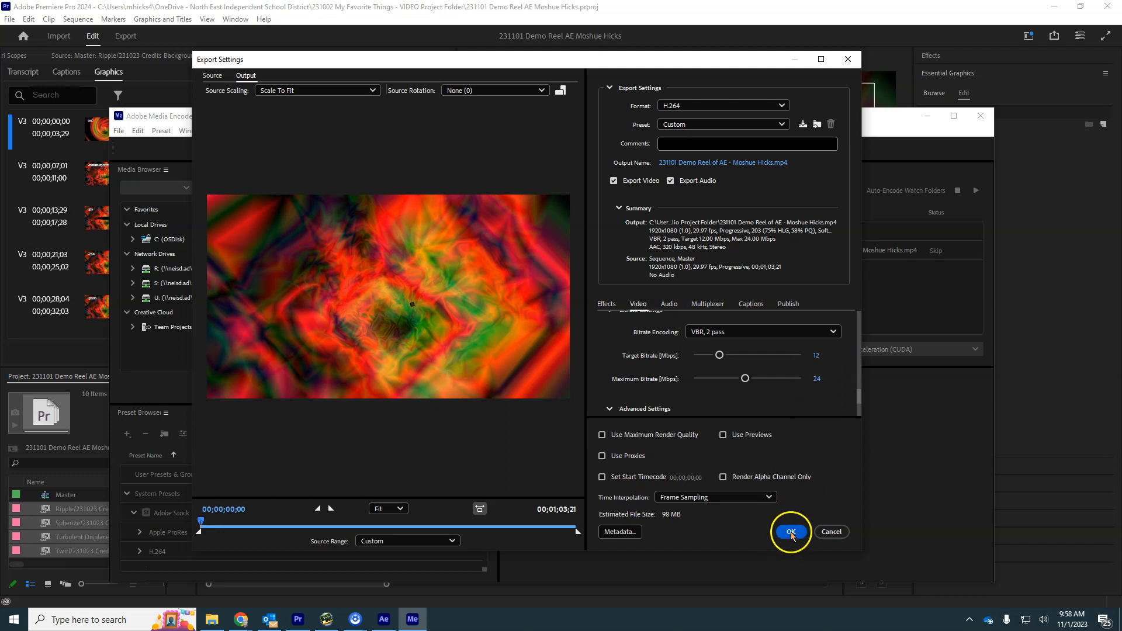
click(795, 532)
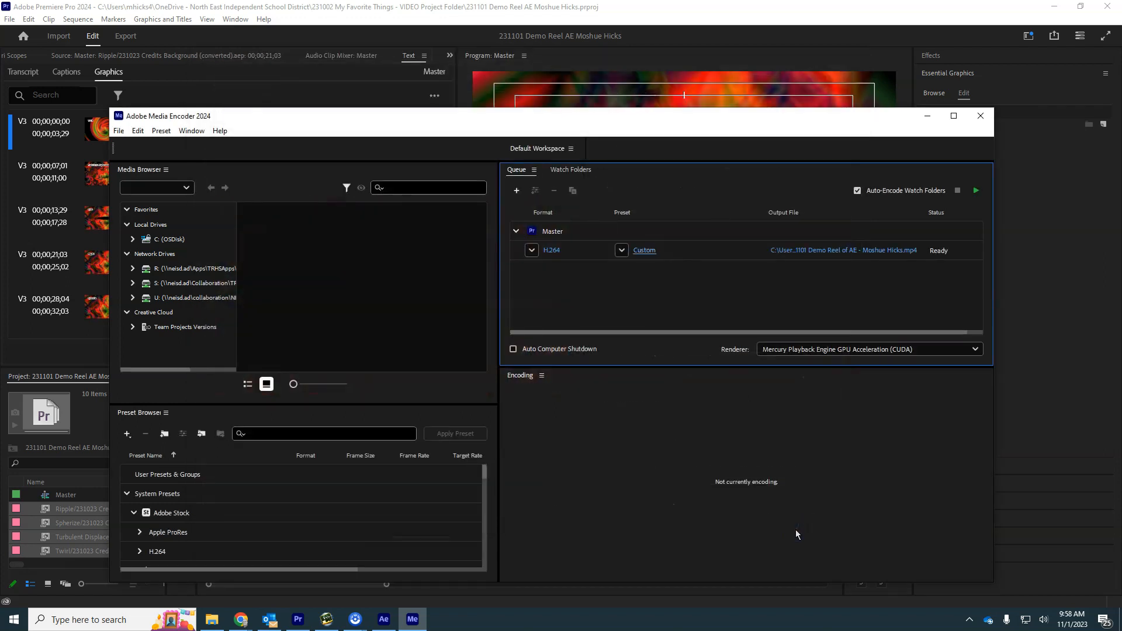
- Duplicate the Master job in the encoding queue
right_click(650, 234)
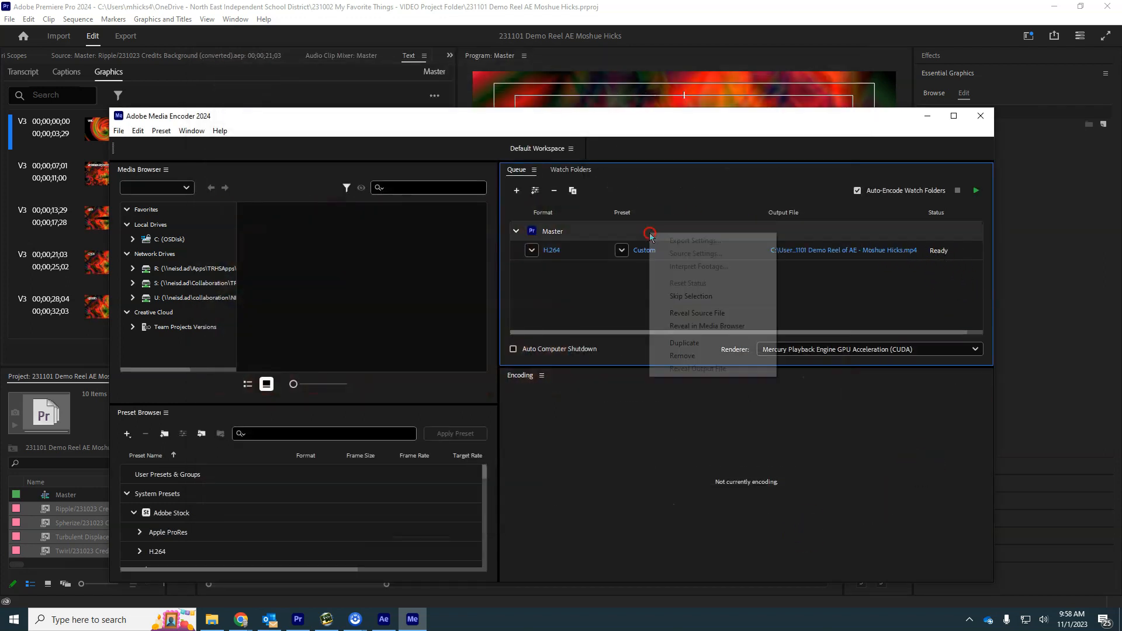
click(704, 346)
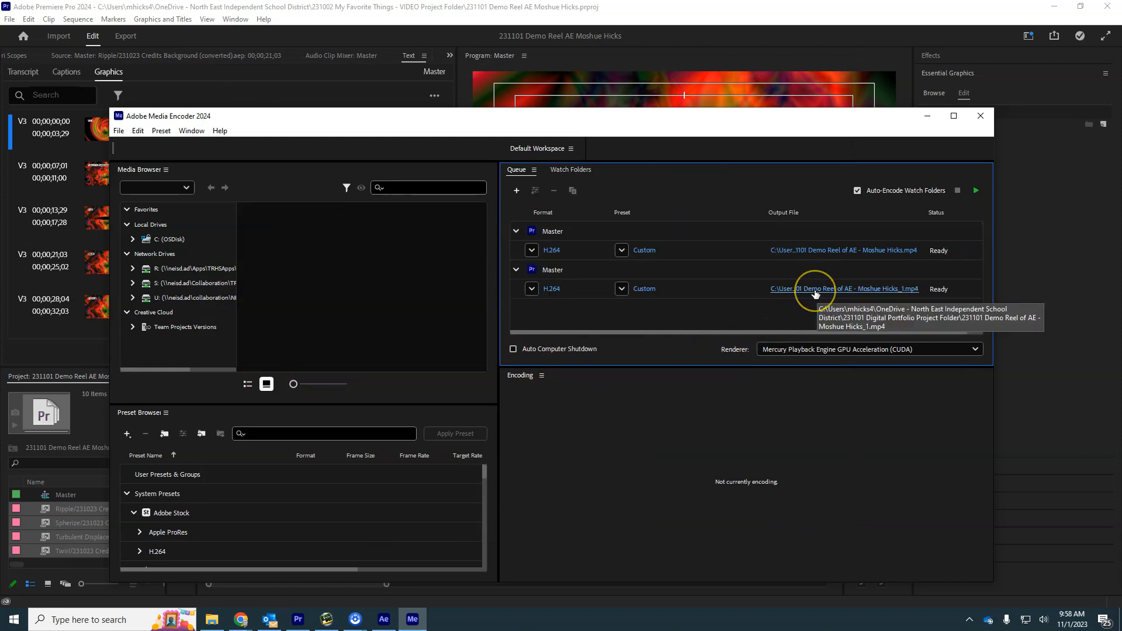
- Open the duplicated Master job's export settings and apply the YouTube 1080p Full HD preset
click(648, 290)
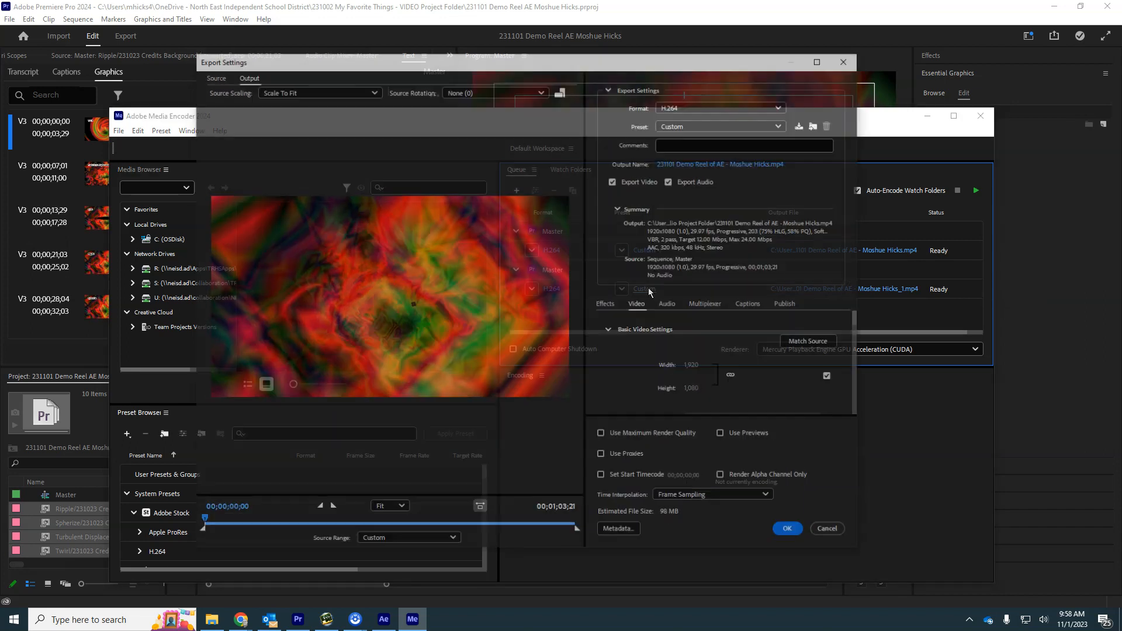
scroll(746, 388, down, 5)
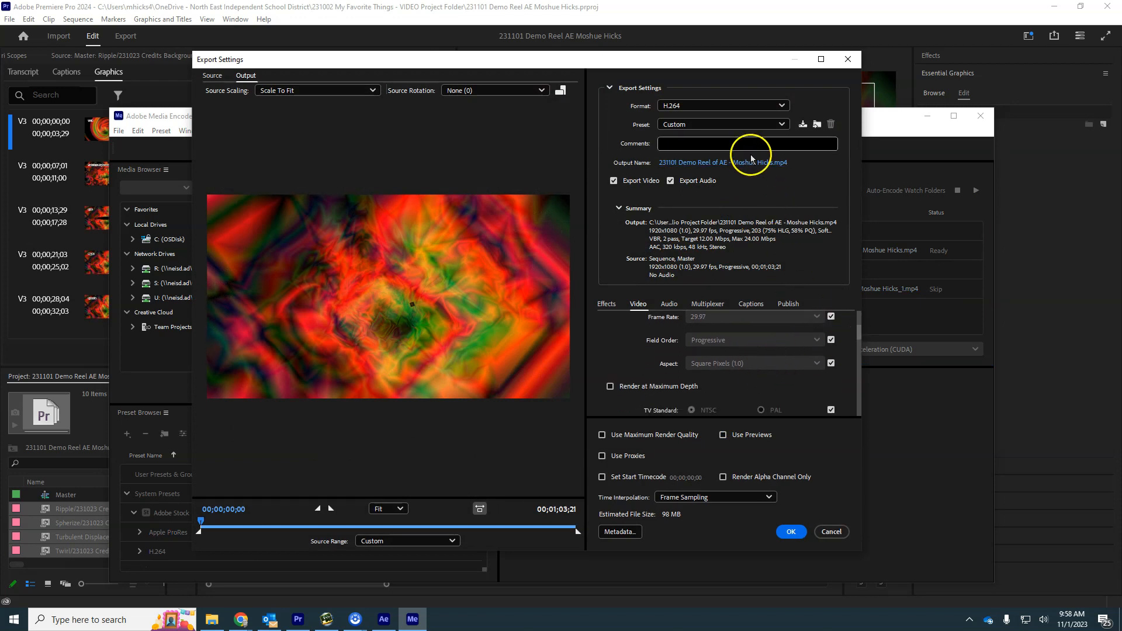
click(782, 124)
scroll(716, 445, down, 4)
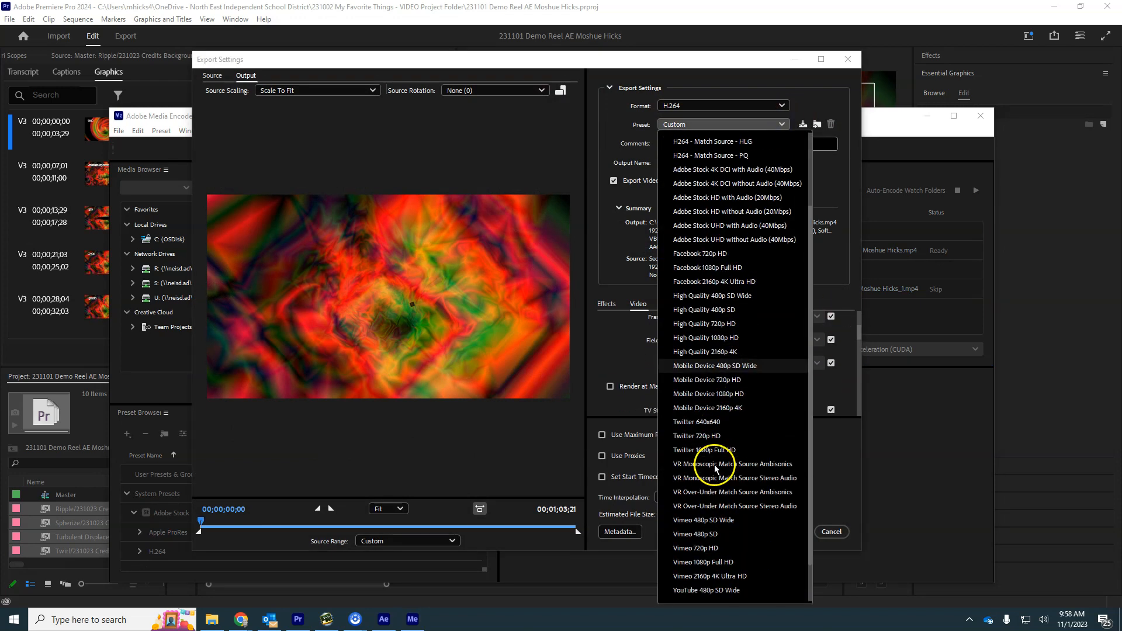
click(714, 586)
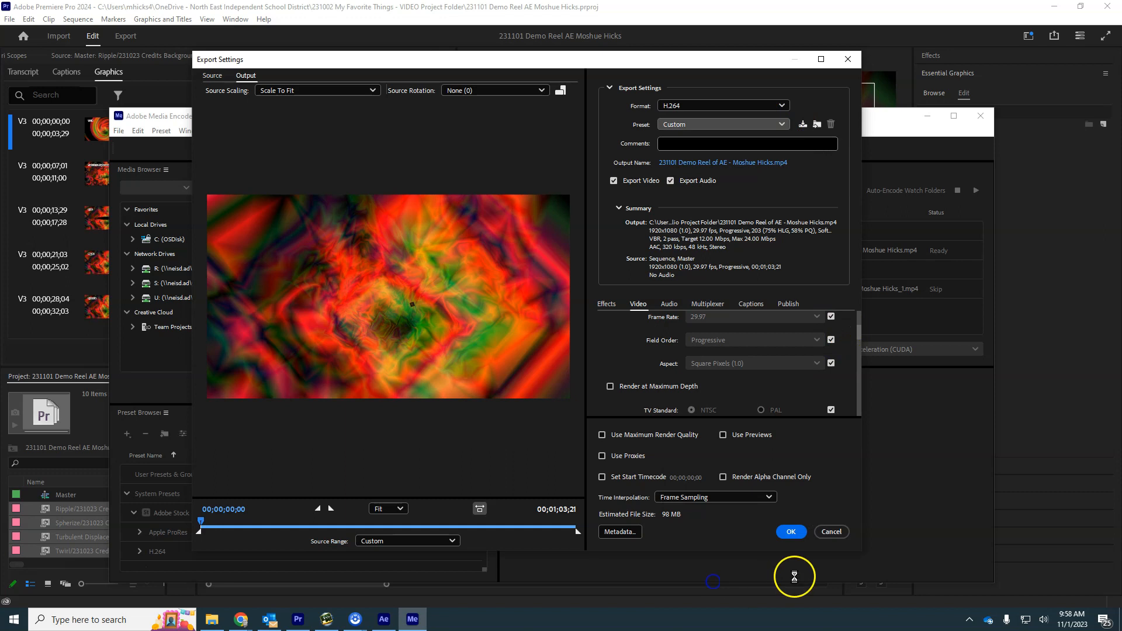
scroll(779, 380, up, 5)
click(798, 533)
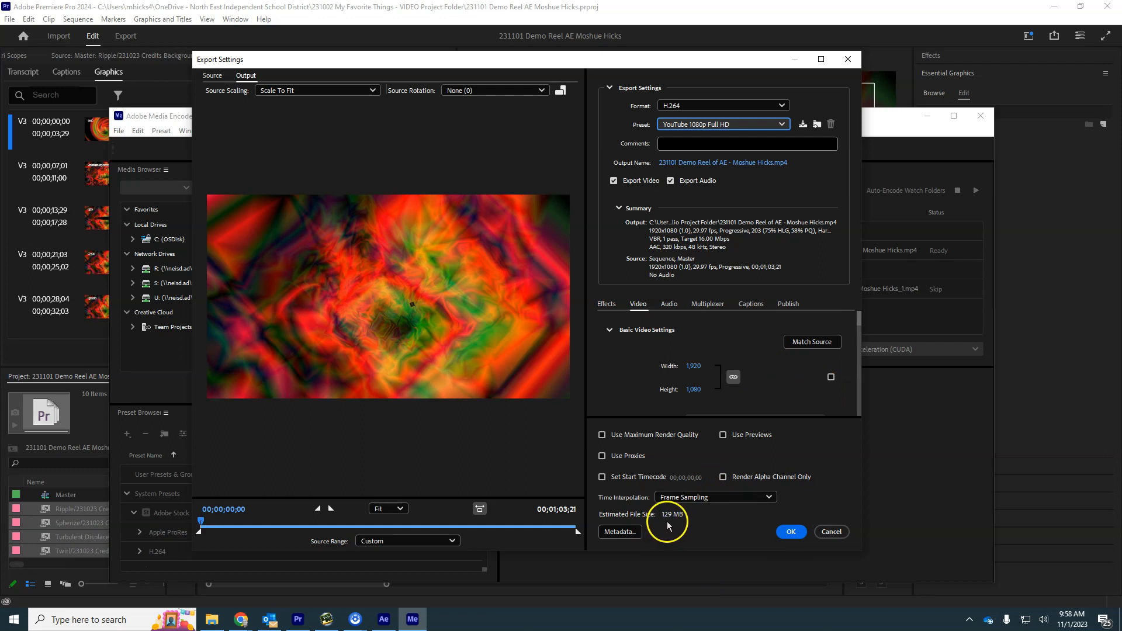
- Set the target bitrate to 12 Mbps in the duplicated job's video bitrate settings
drag(861, 321, 856, 398)
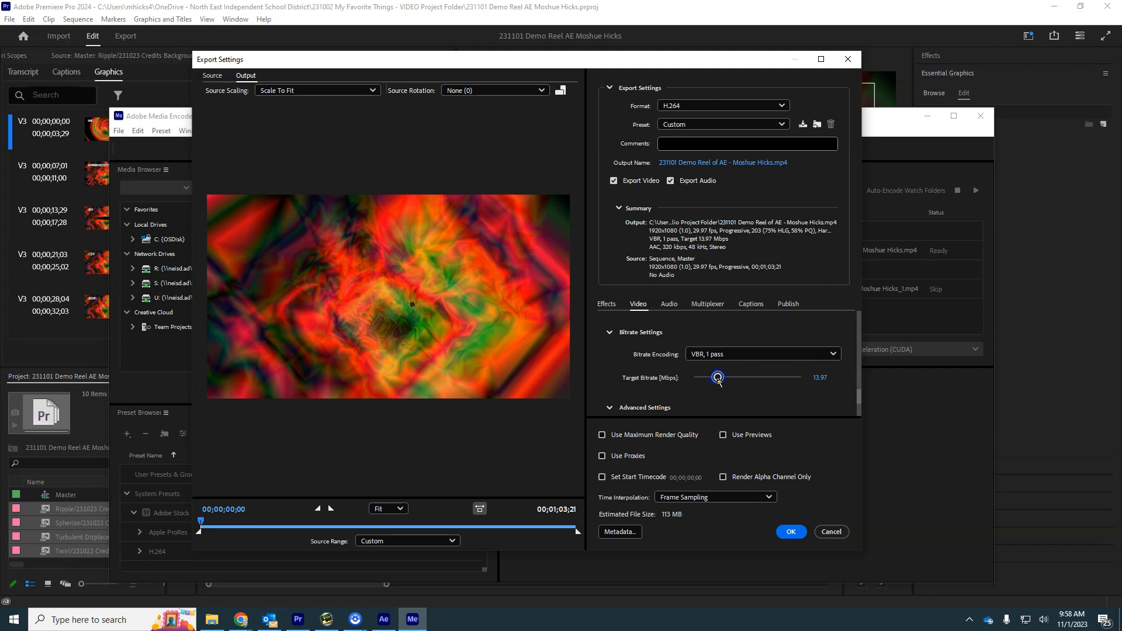
click(821, 377)
text(12)
key(Return)
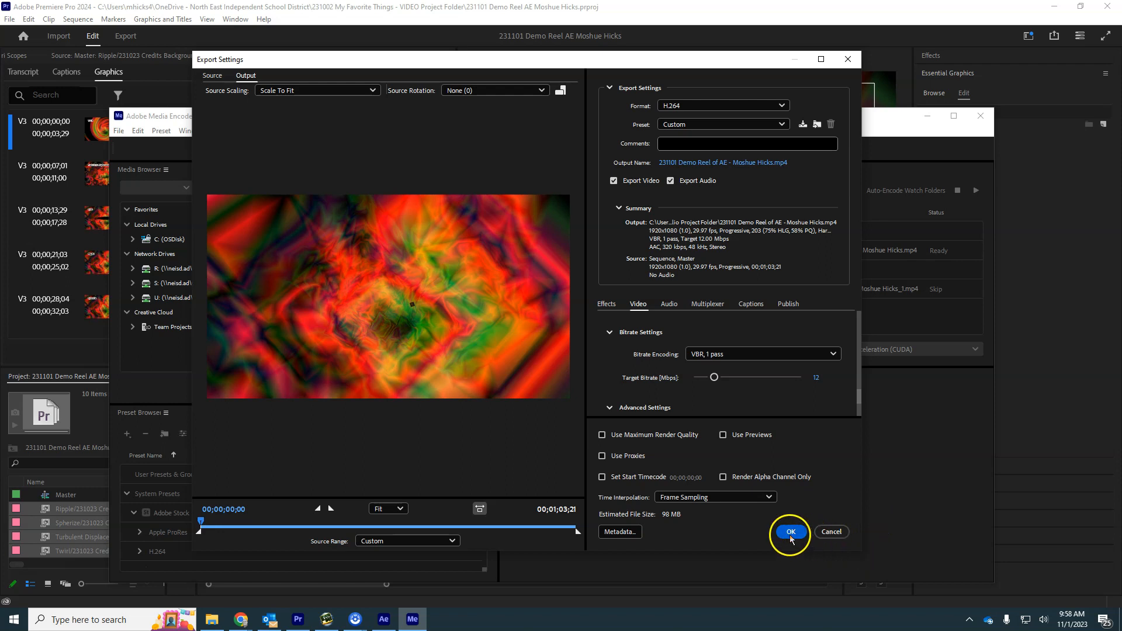
- Append "(VBR1 12mbps)" to the duplicated job's output file name, save it and accept the export settings
click(752, 163)
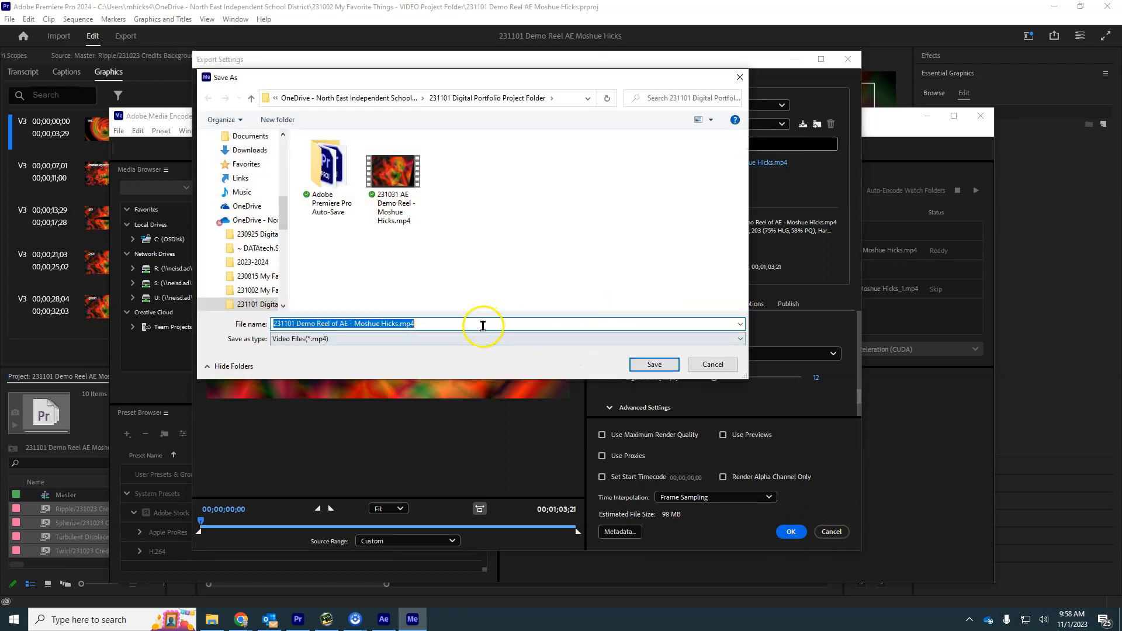
click(444, 323)
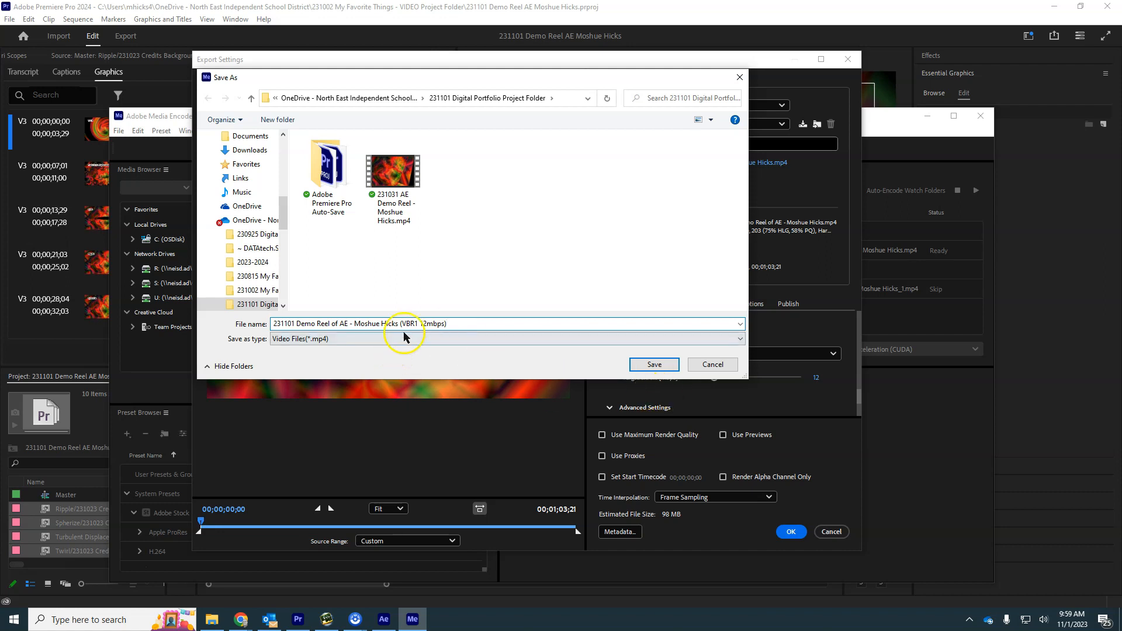
drag(401, 324, 473, 321)
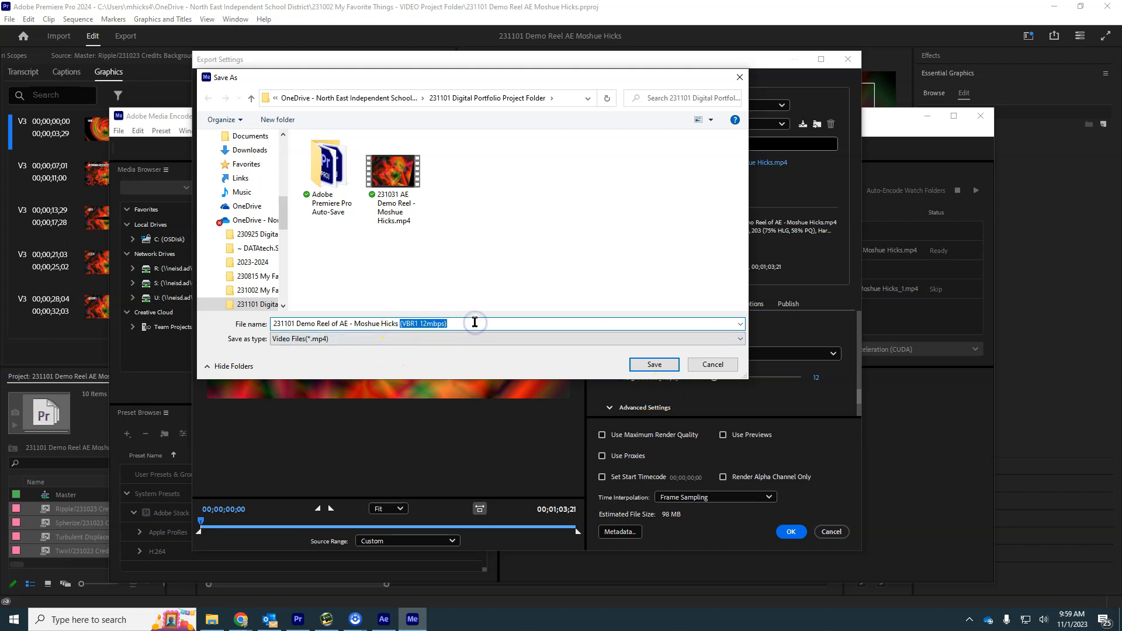
click(655, 364)
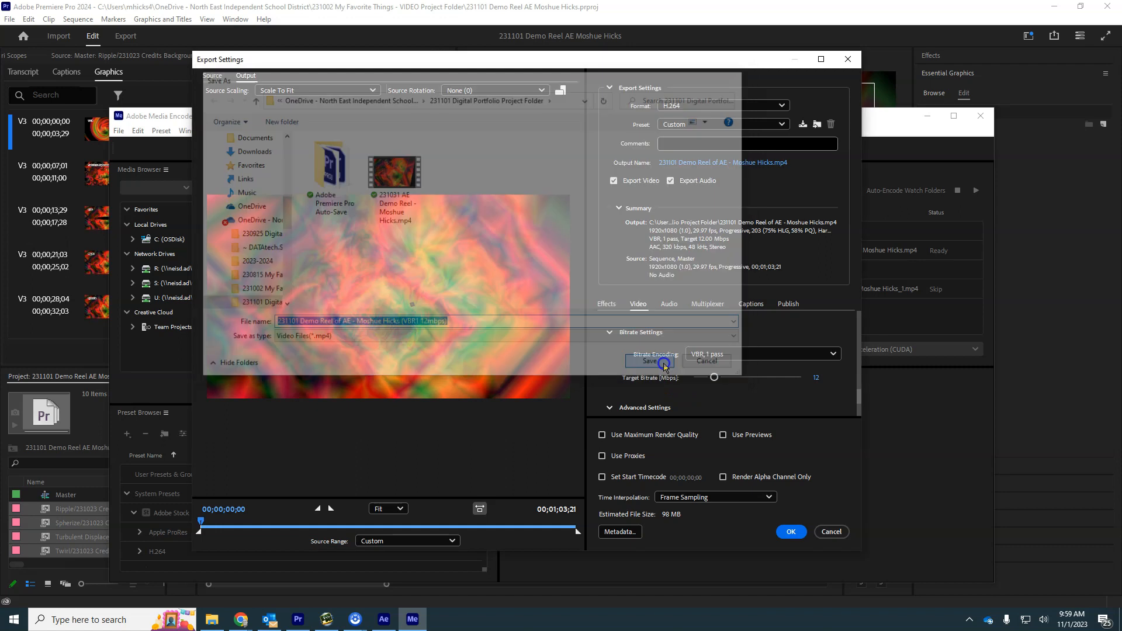
click(790, 531)
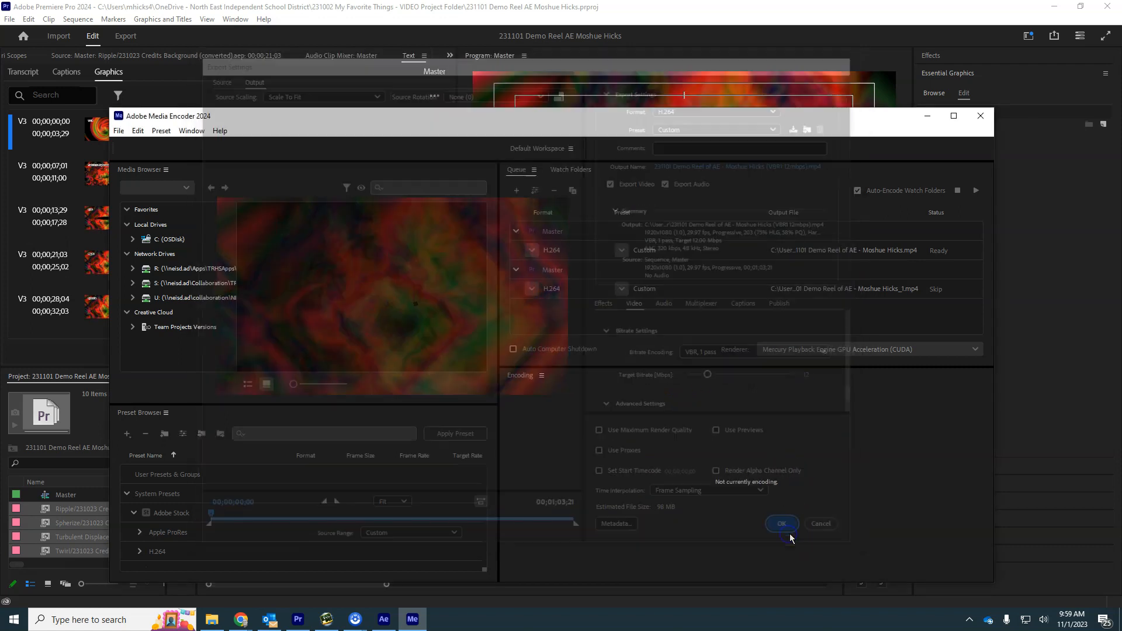
- Append "(VBR2 12-24mbps)" to the first Master job's output file name and start encoding the queue
click(849, 250)
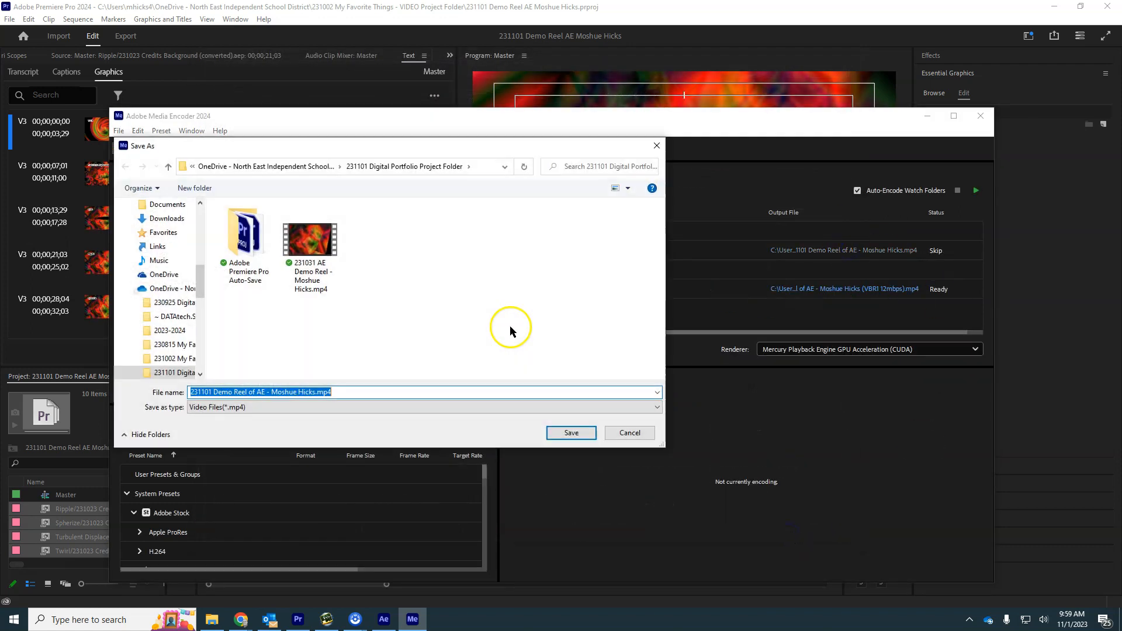
click(351, 396)
key(BackSpace)
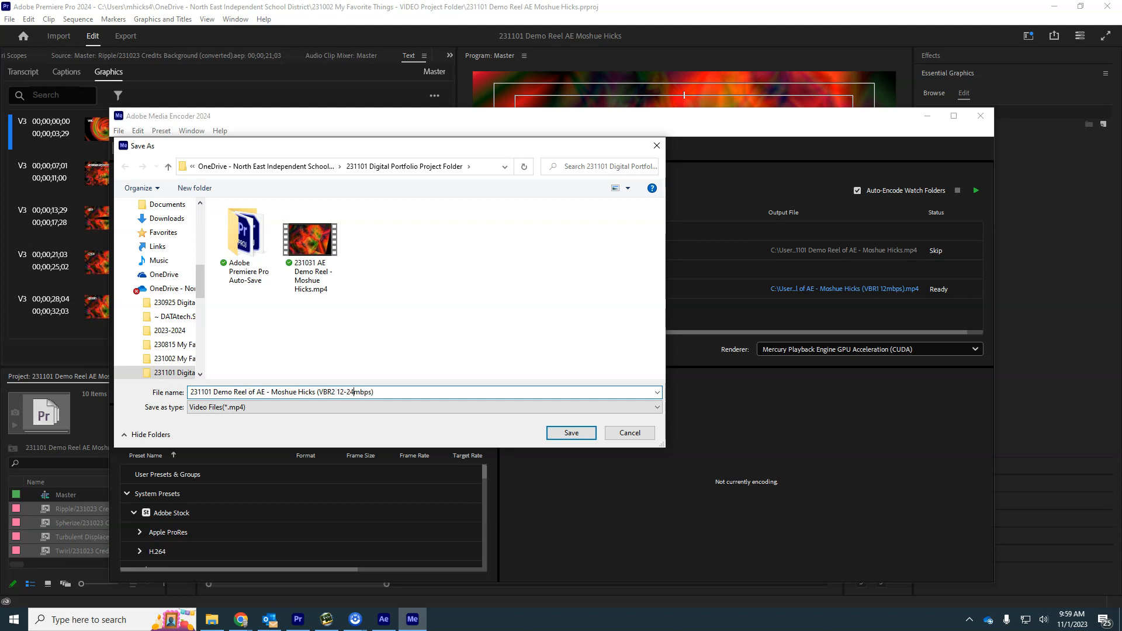
click(570, 433)
click(976, 191)
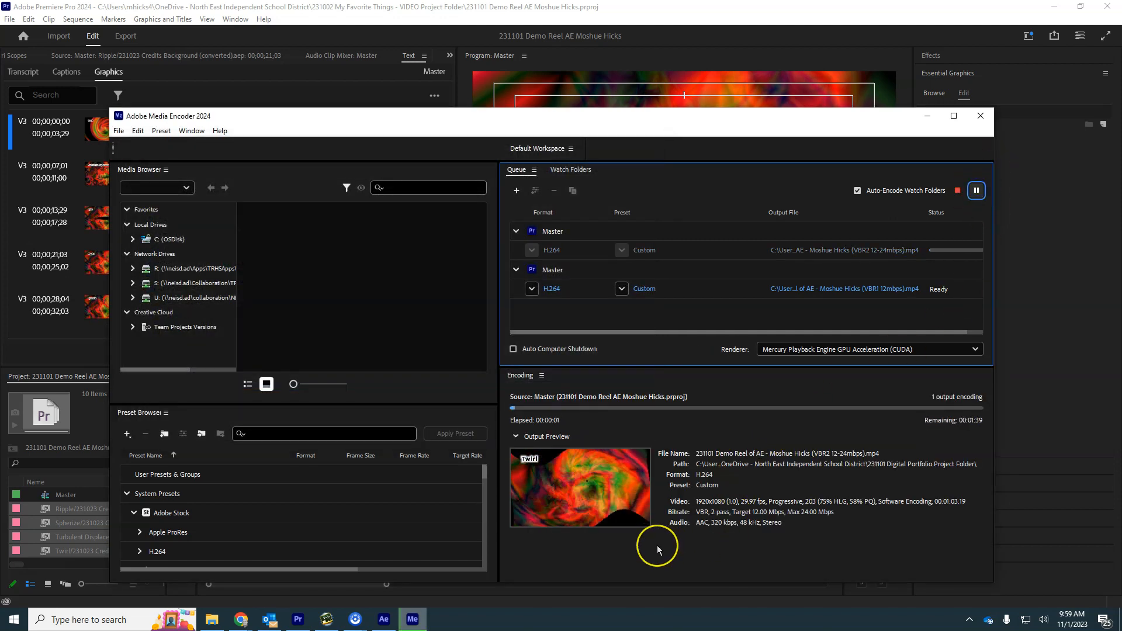